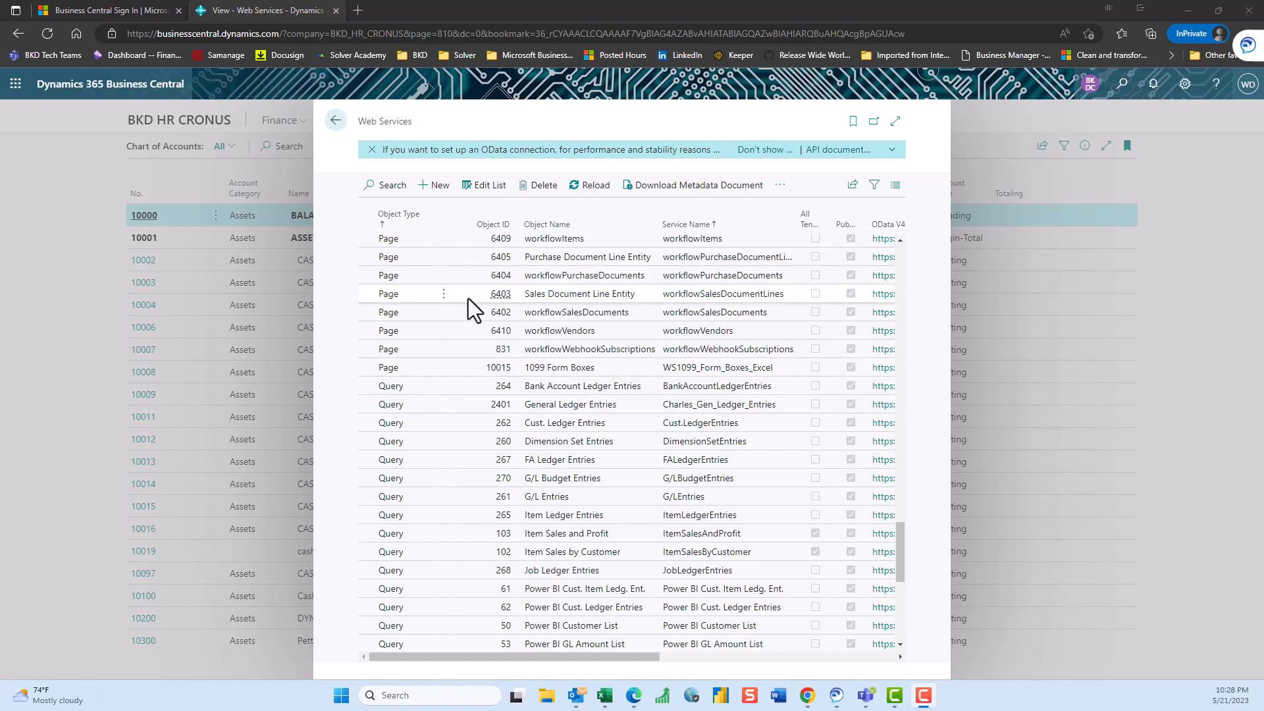
# - Review the page and query entries in the Business Central web services list, and switch to the Solver integration's task manager
pyautogui.scroll(-6, 500, 461)
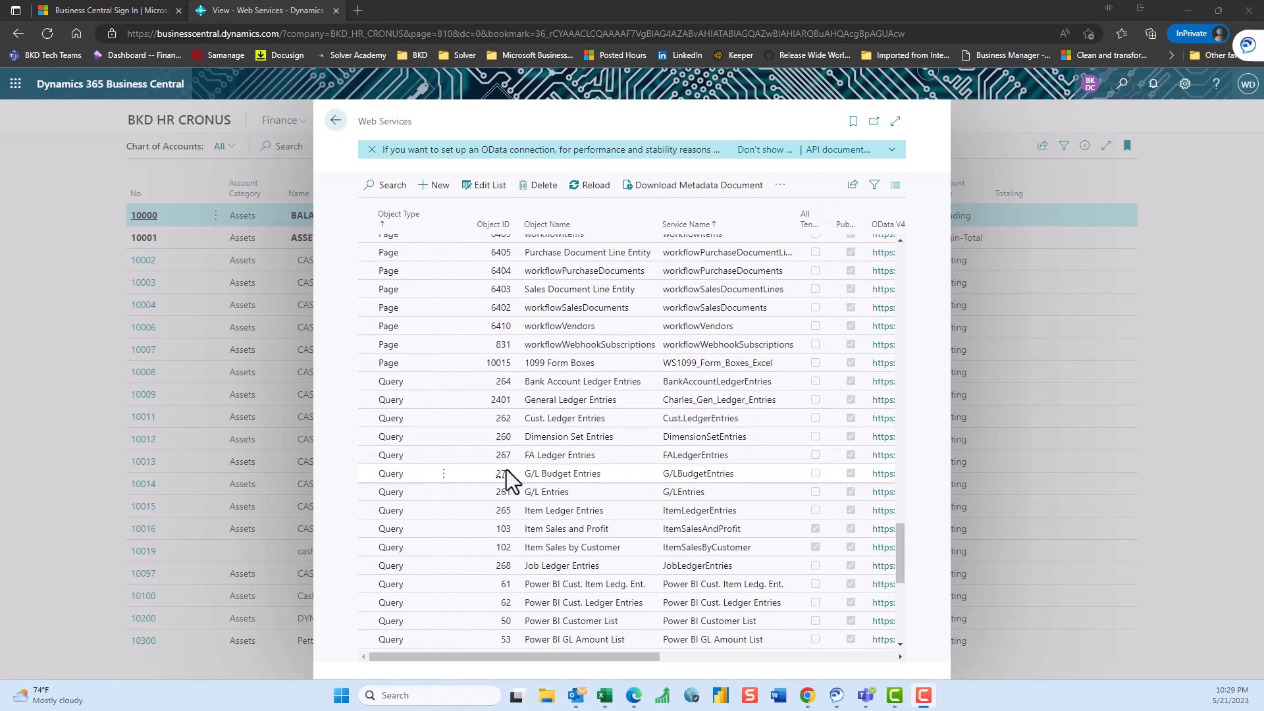
pyautogui.scroll(-1, 510, 484)
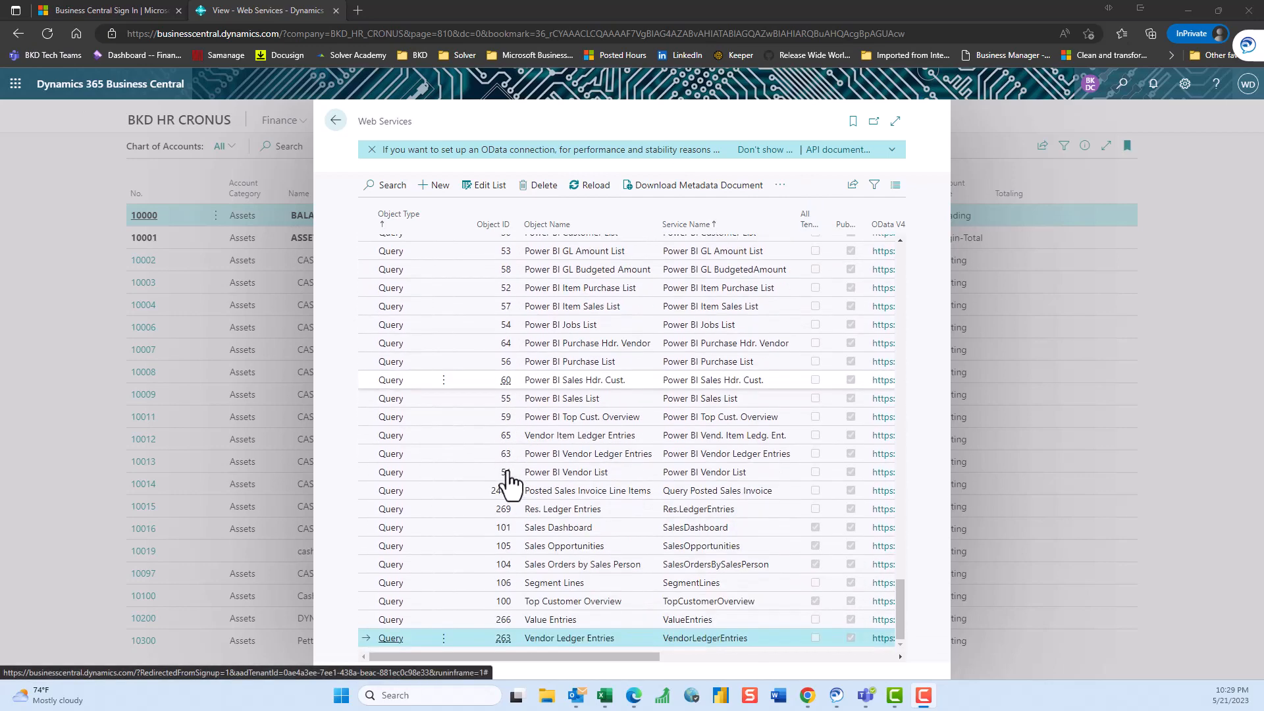
pyautogui.scroll(5, 510, 484)
pyautogui.scroll(10, 510, 485)
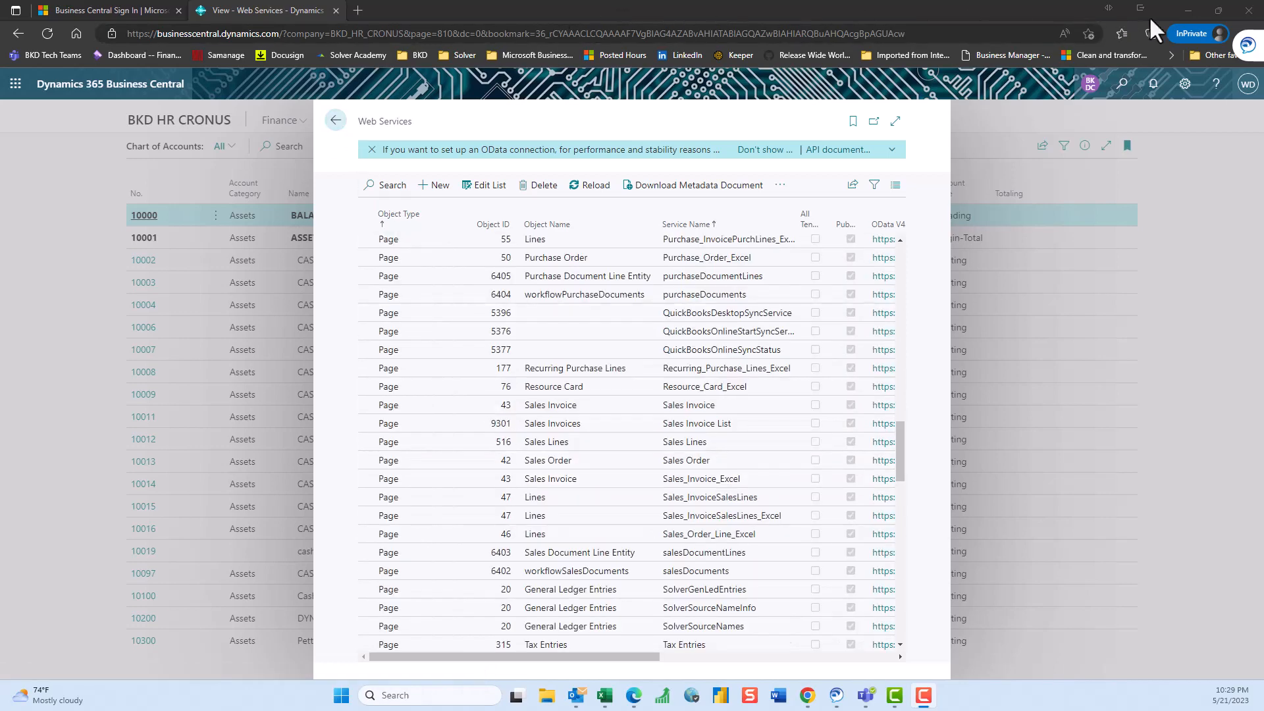
pyautogui.click(1186, 9)
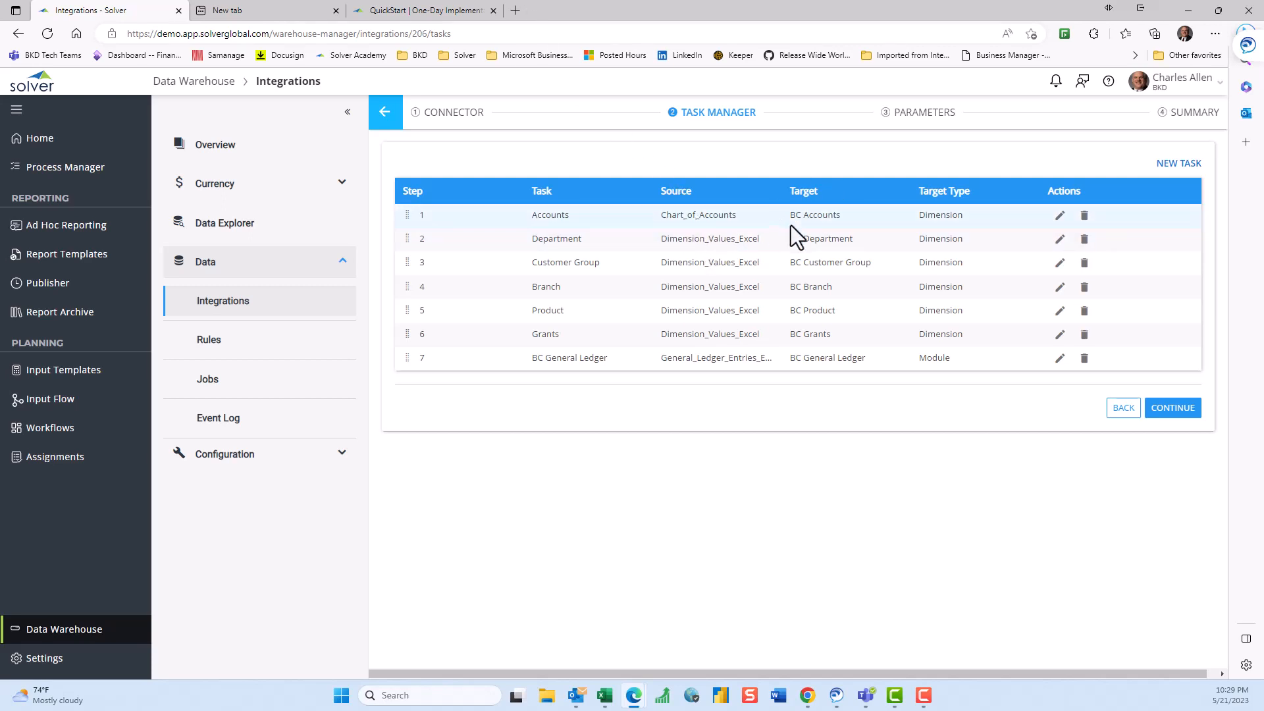
# - Review the Accounts task's details and field mapping, preview the BC Accounts target data, and leave the task without changes
pyautogui.click(1059, 215)
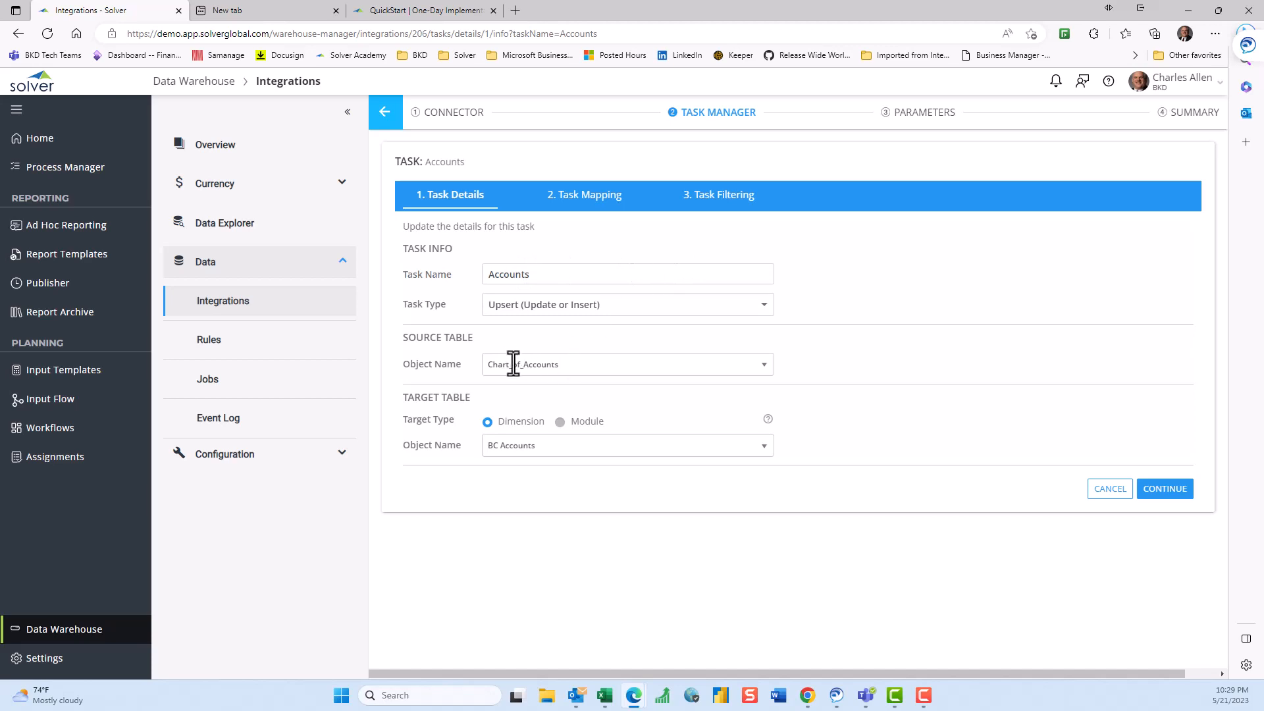
pyautogui.click(593, 210)
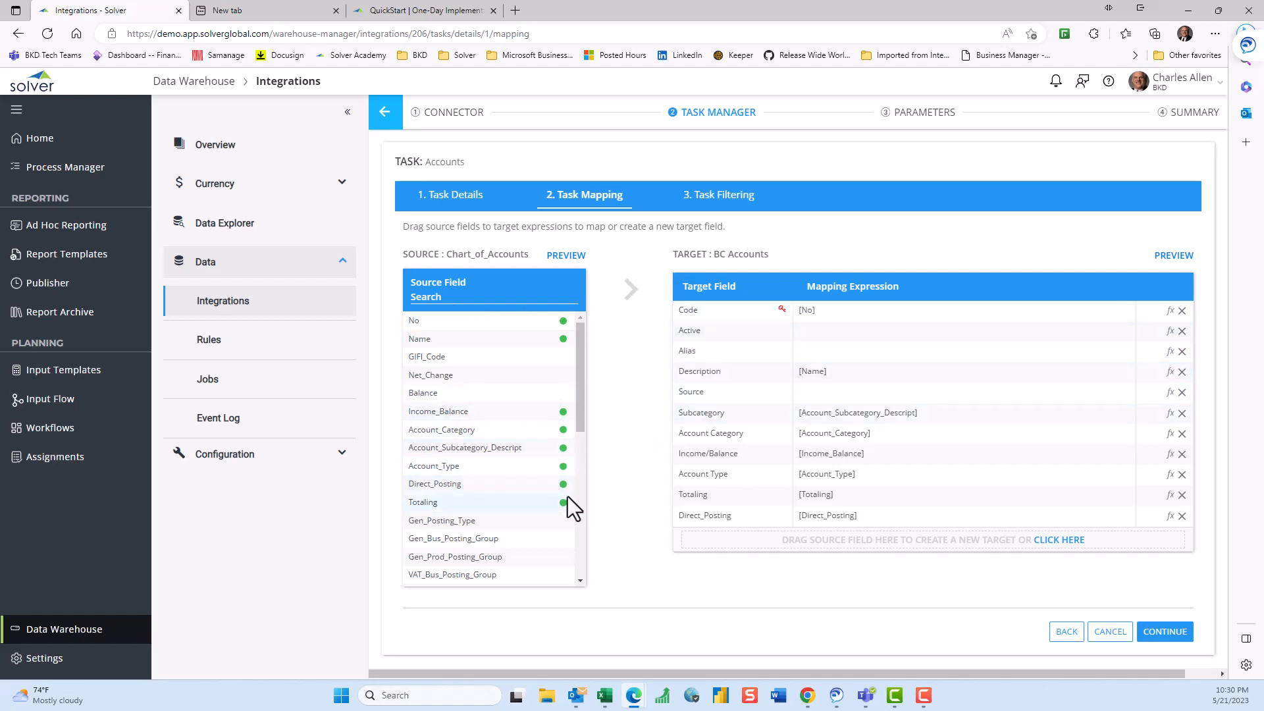
pyautogui.scroll(-4, 562, 509)
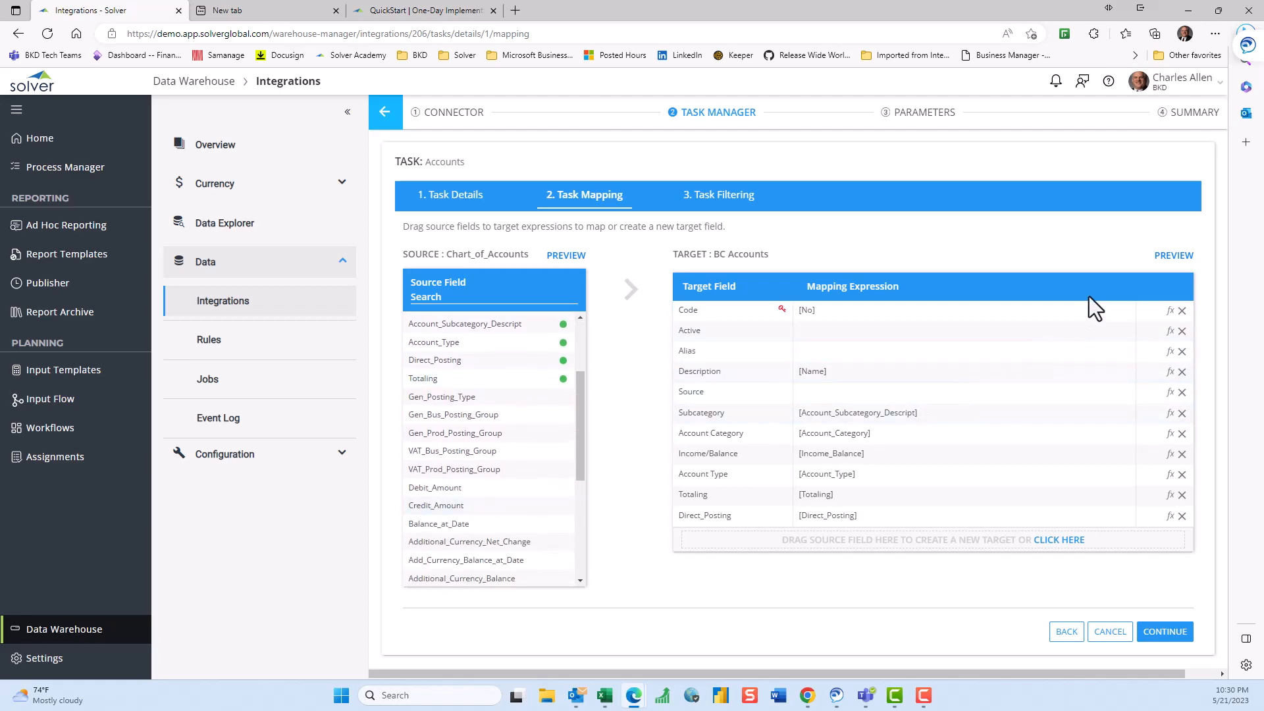
pyautogui.click(1171, 256)
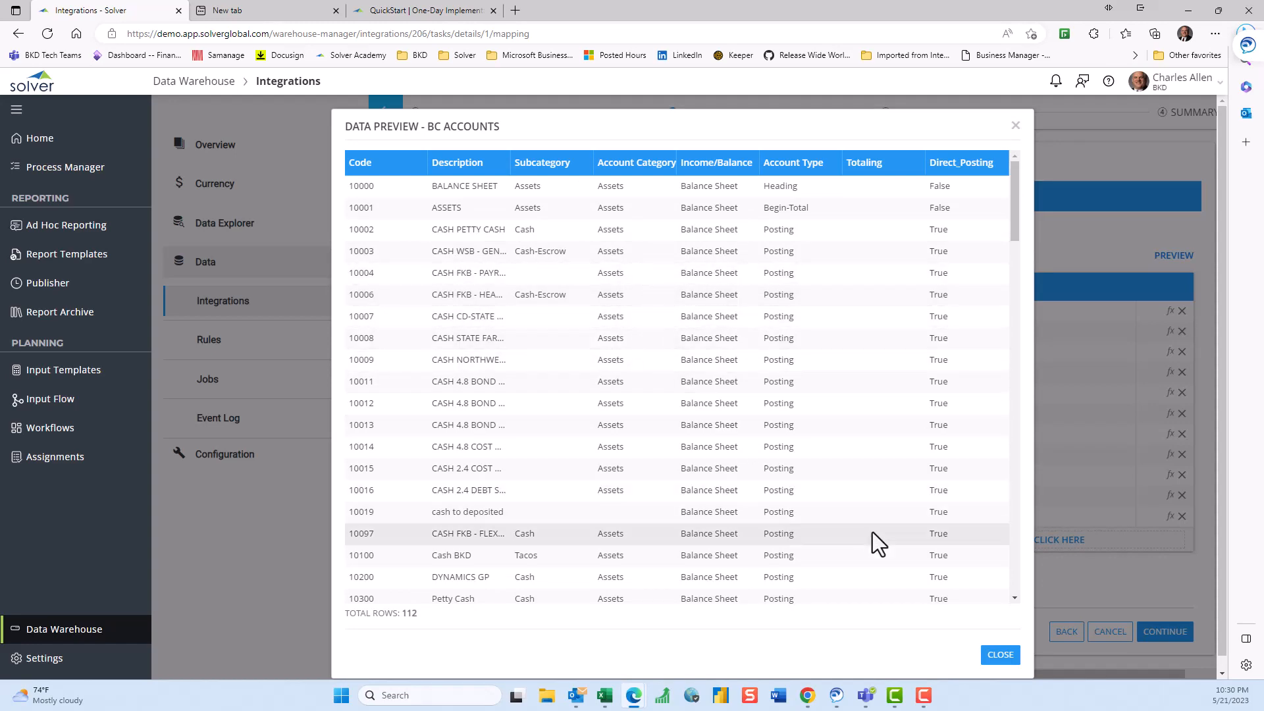
pyautogui.click(1000, 656)
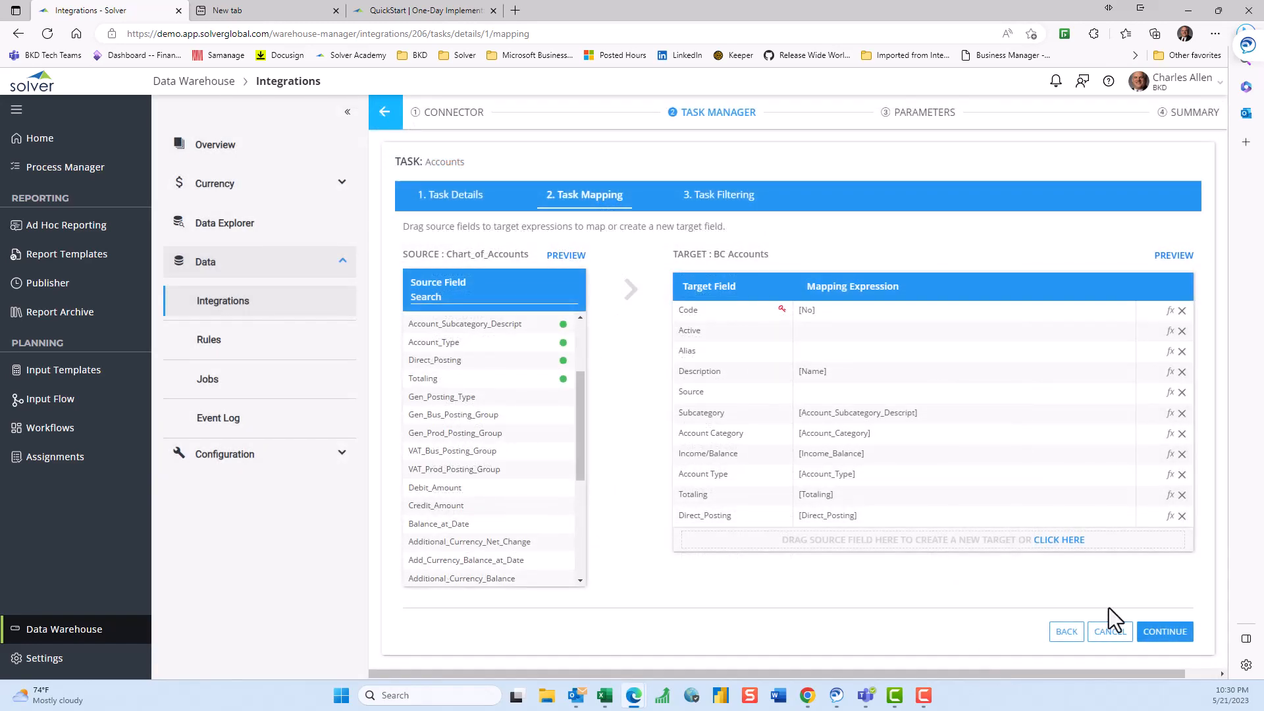
pyautogui.click(1111, 632)
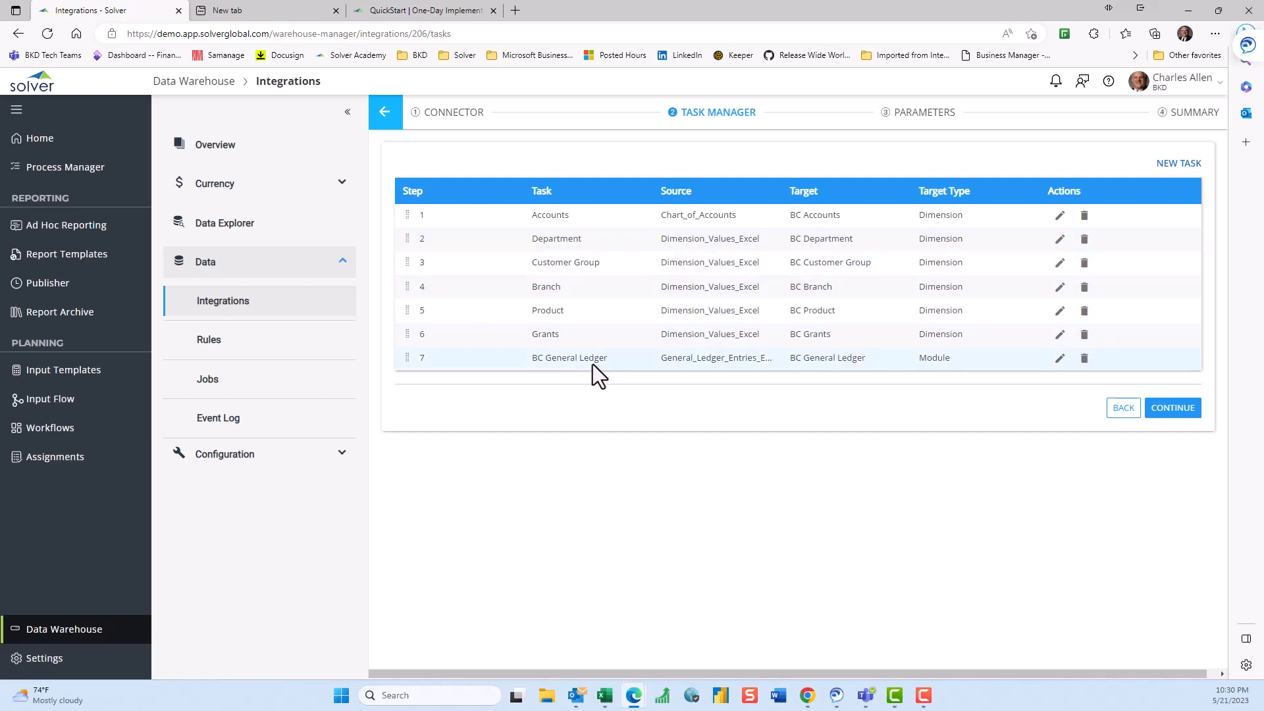
# - Examine the BC General Ledger task's details and its mapping expressions from dimensions through the document and job fields
pyautogui.click(1059, 359)
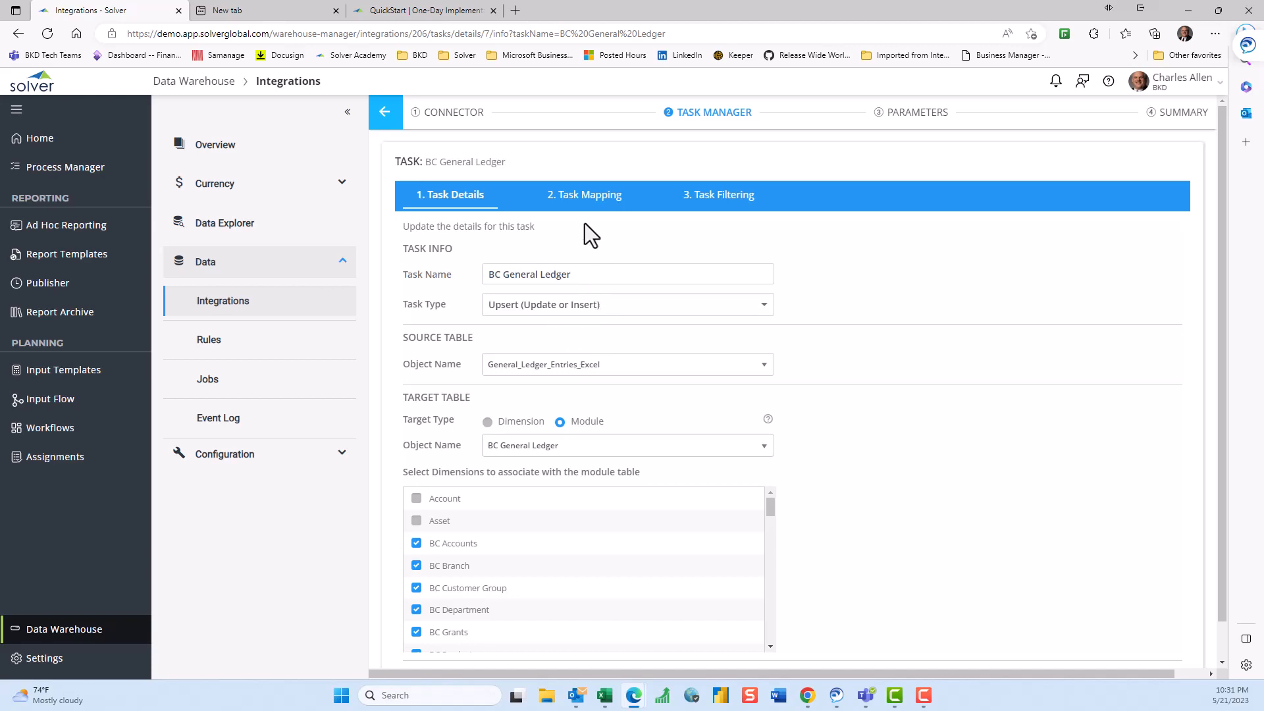
pyautogui.click(585, 201)
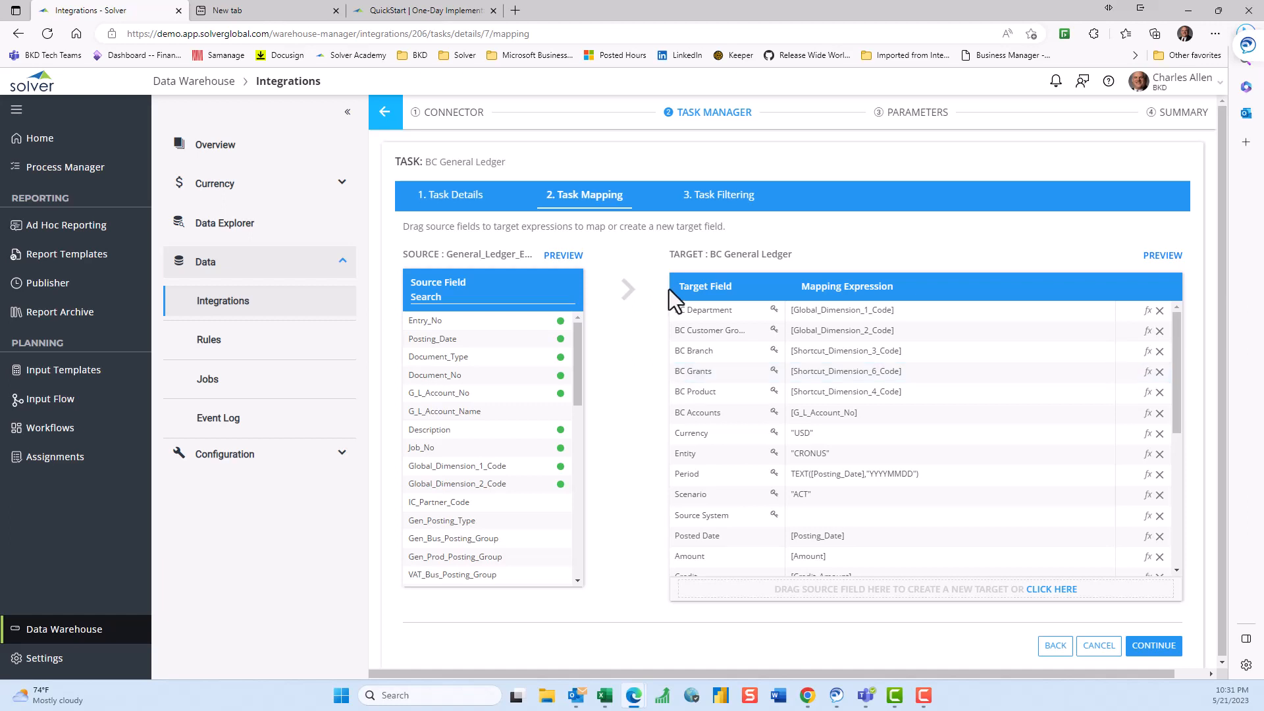
pyautogui.scroll(-1, 860, 412)
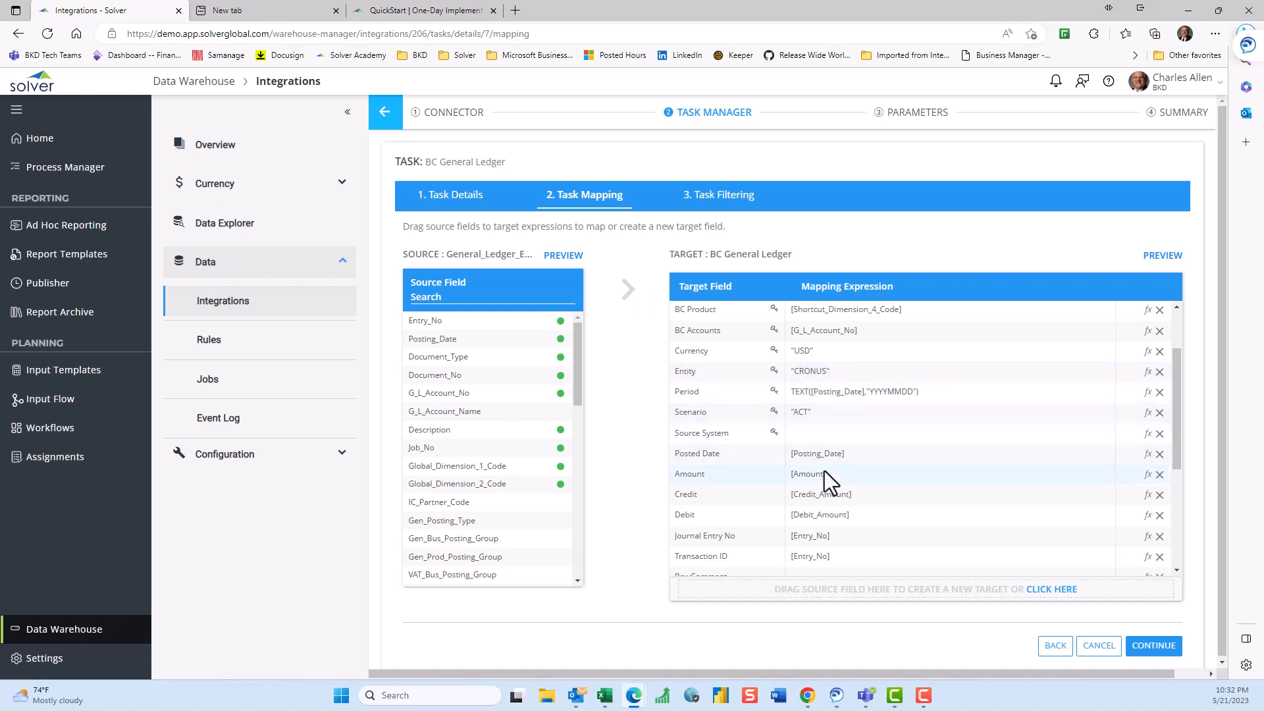
pyautogui.scroll(-1, 824, 471)
pyautogui.scroll(-2, 824, 472)
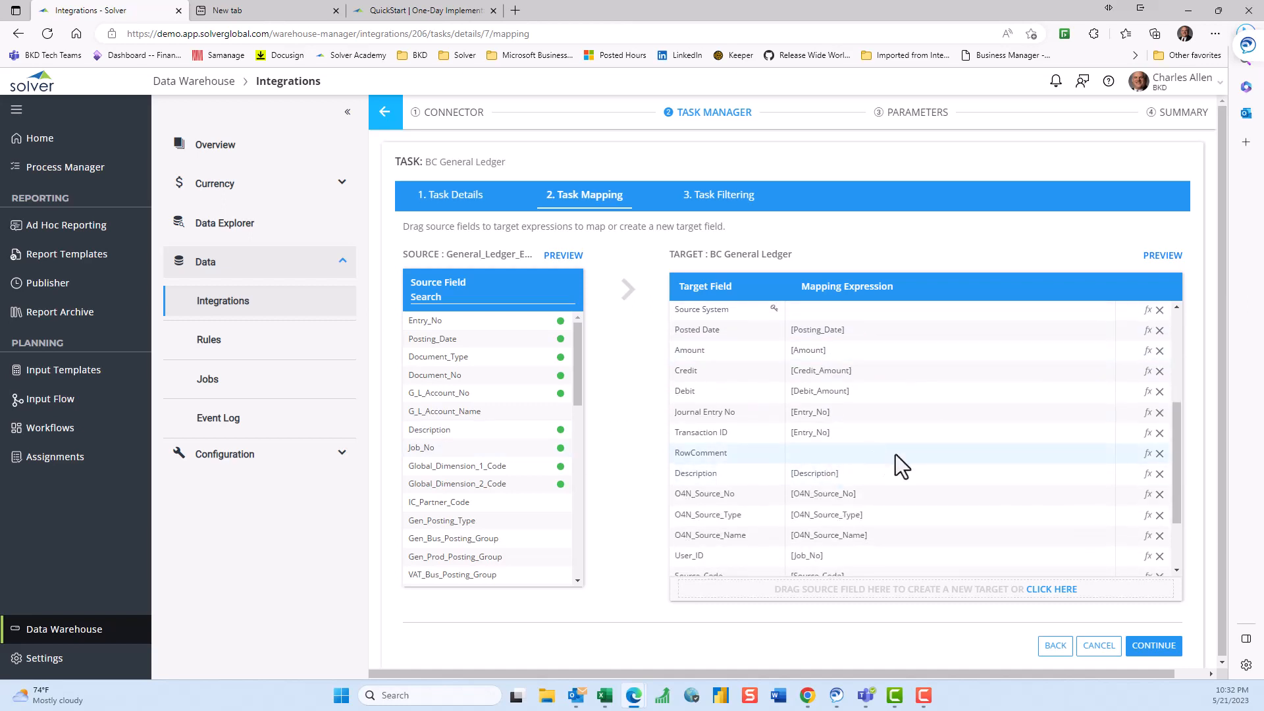
pyautogui.scroll(-2, 898, 462)
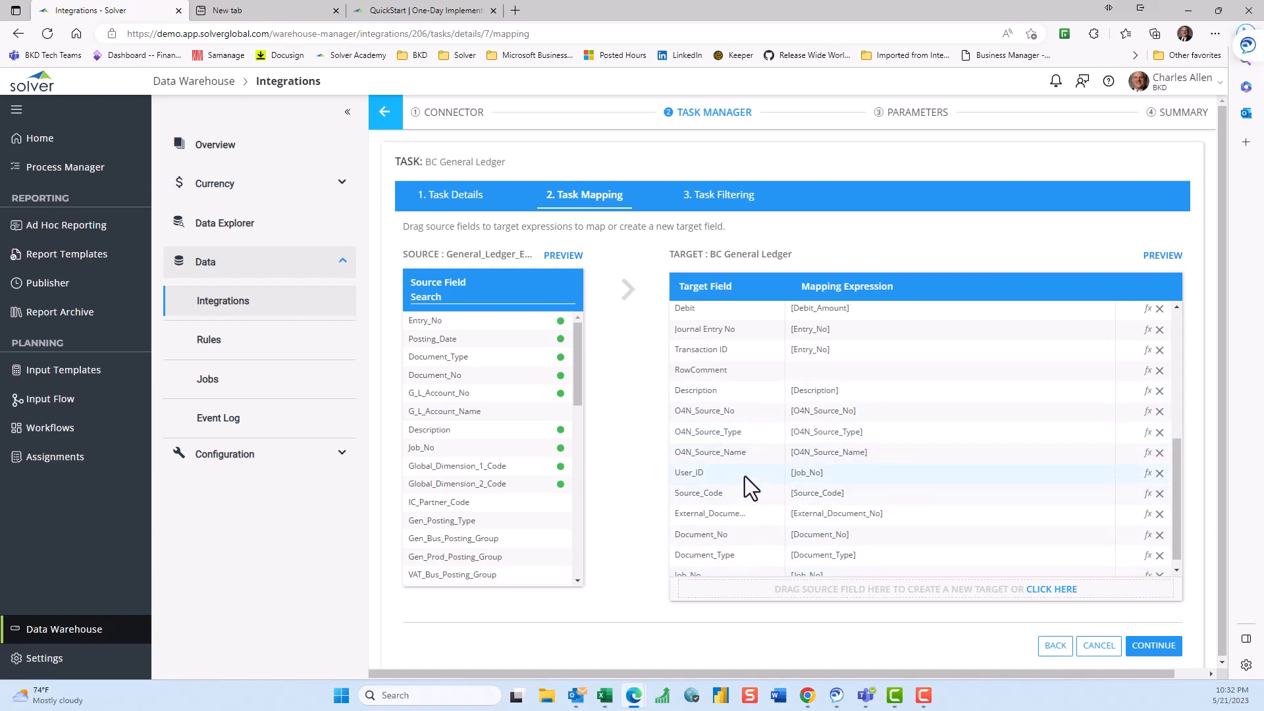
pyautogui.scroll(-1, 745, 476)
pyautogui.scroll(2, 842, 409)
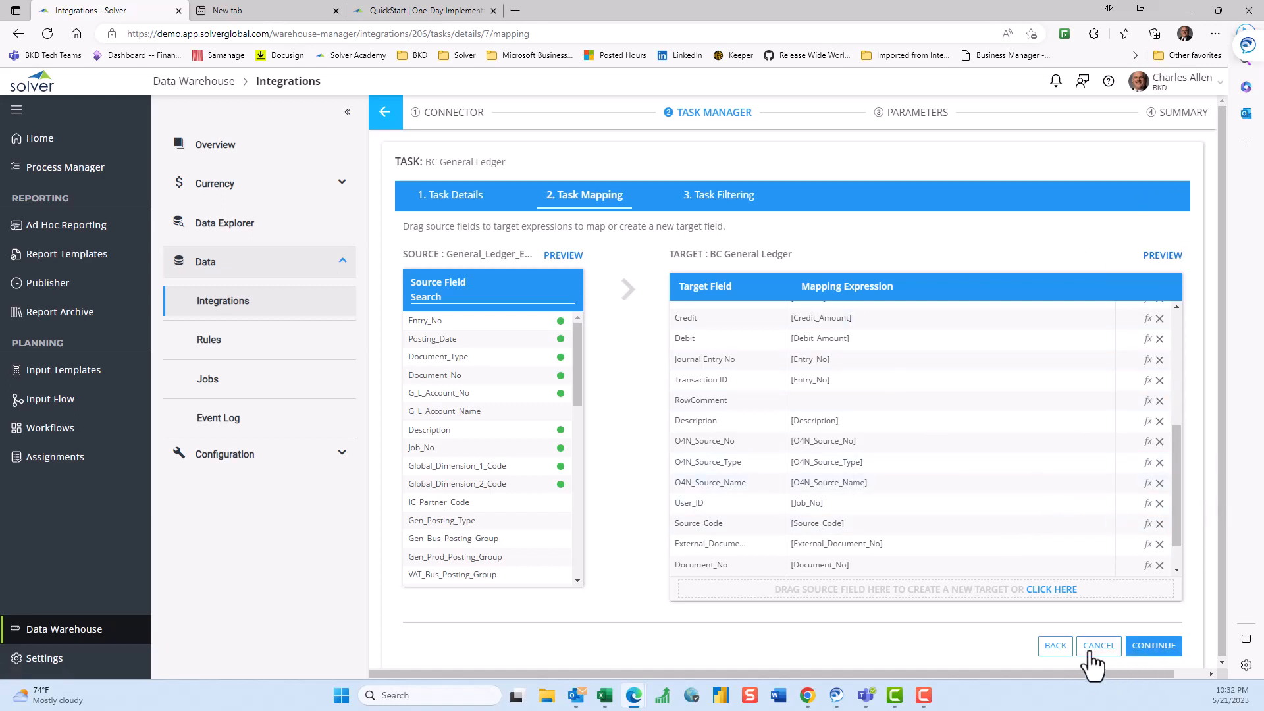
# - View the integration's summary with its task list, and select BC DATA in the integrations list
pyautogui.click(1181, 115)
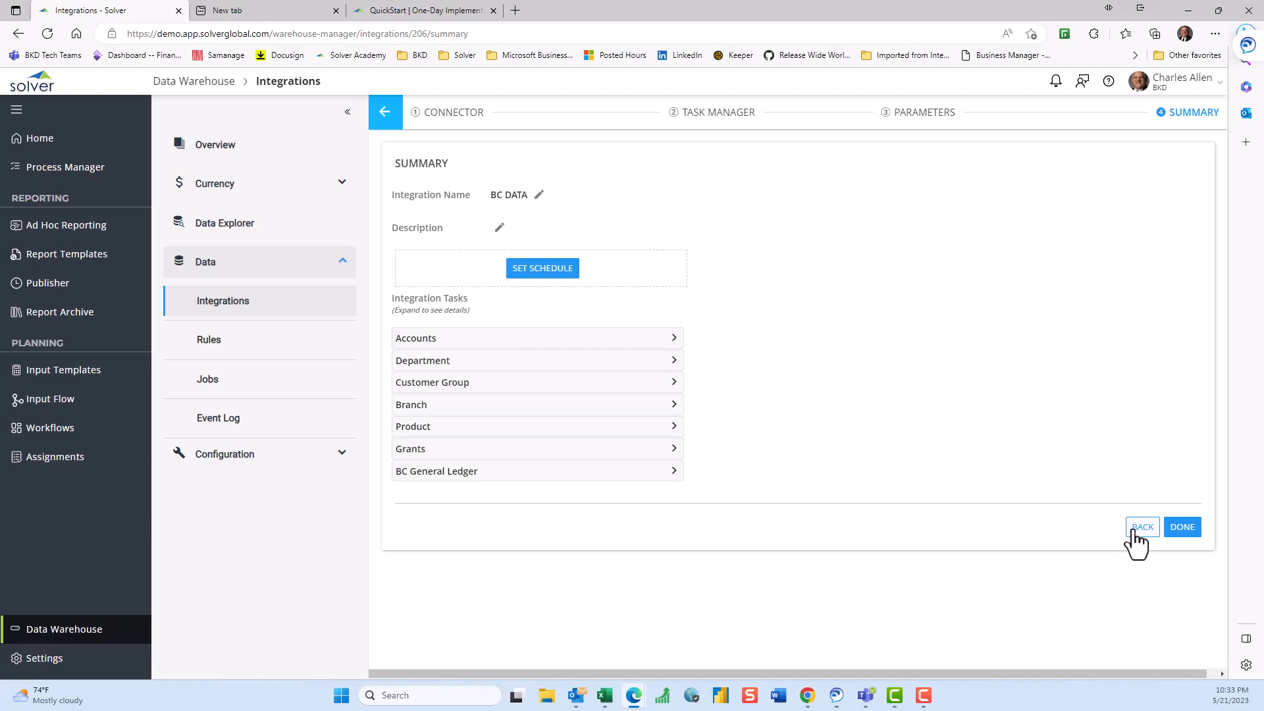
pyautogui.click(251, 323)
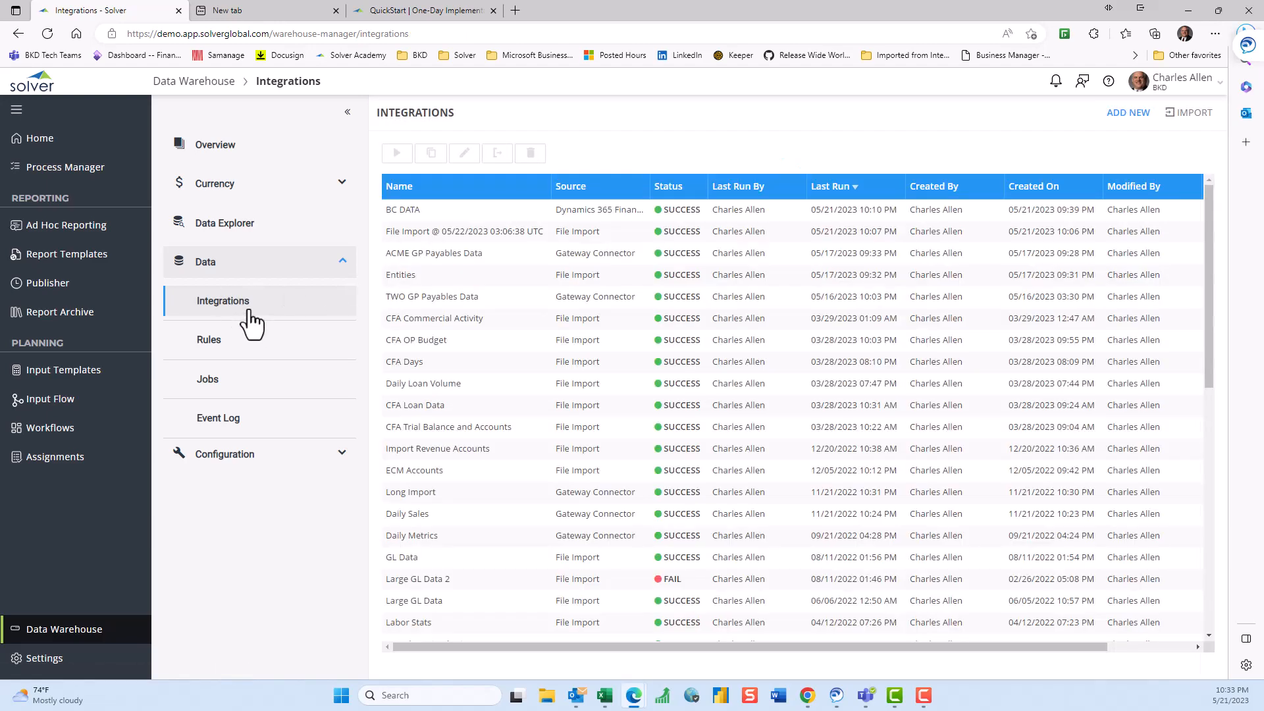
pyautogui.click(444, 209)
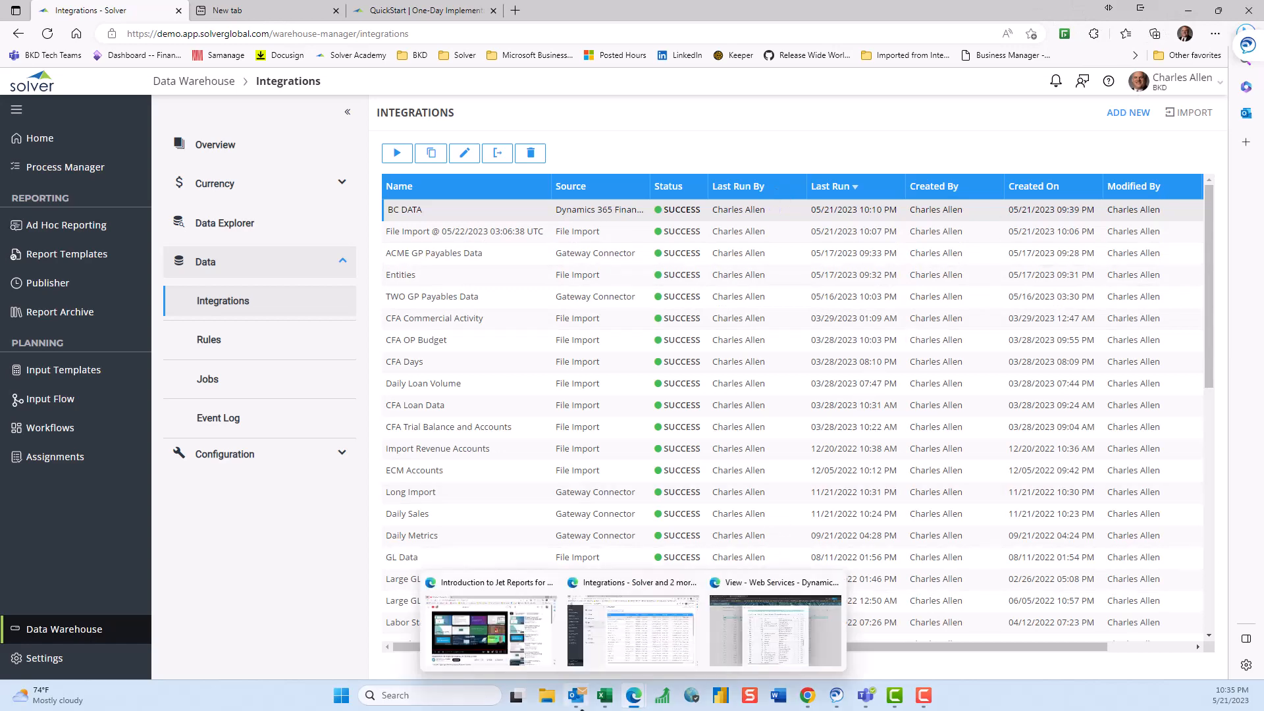
# - Switch to the Business Central GL Data.xlsx workbook in Excel and maximize its window
pyautogui.moveTo(600, 700)
pyautogui.click(618, 659)
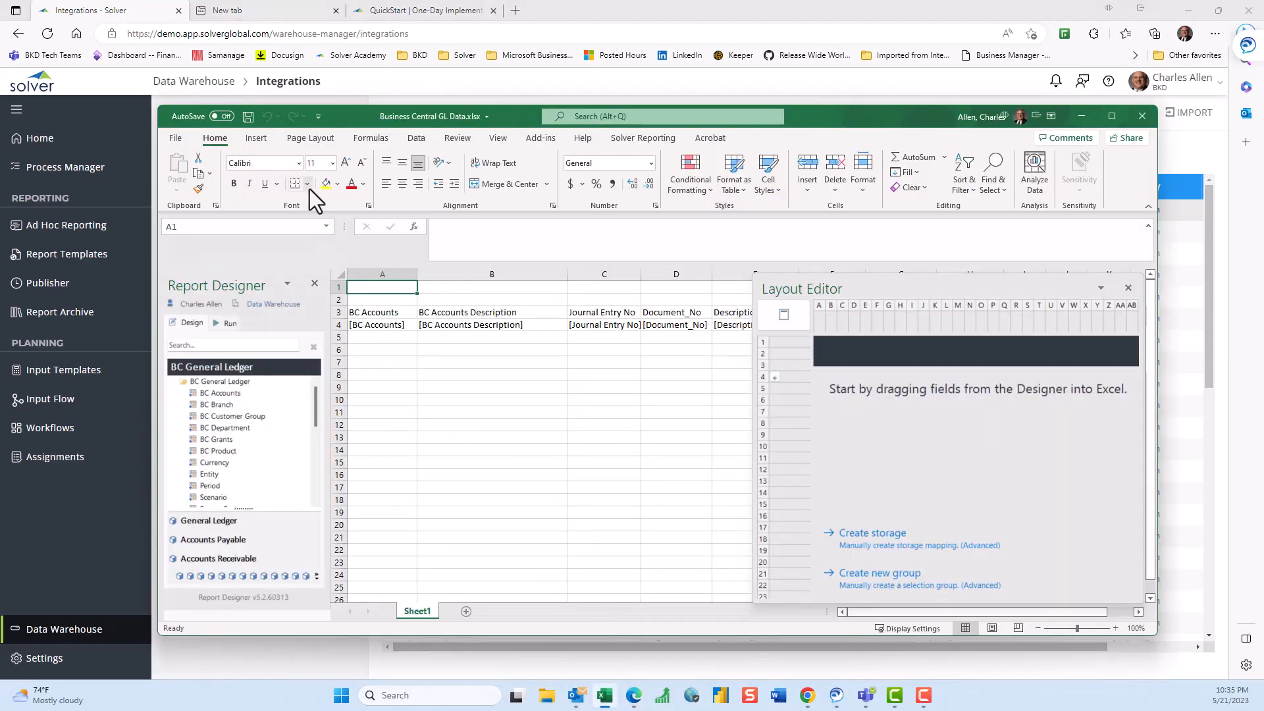
pyautogui.doubleClick(535, 116)
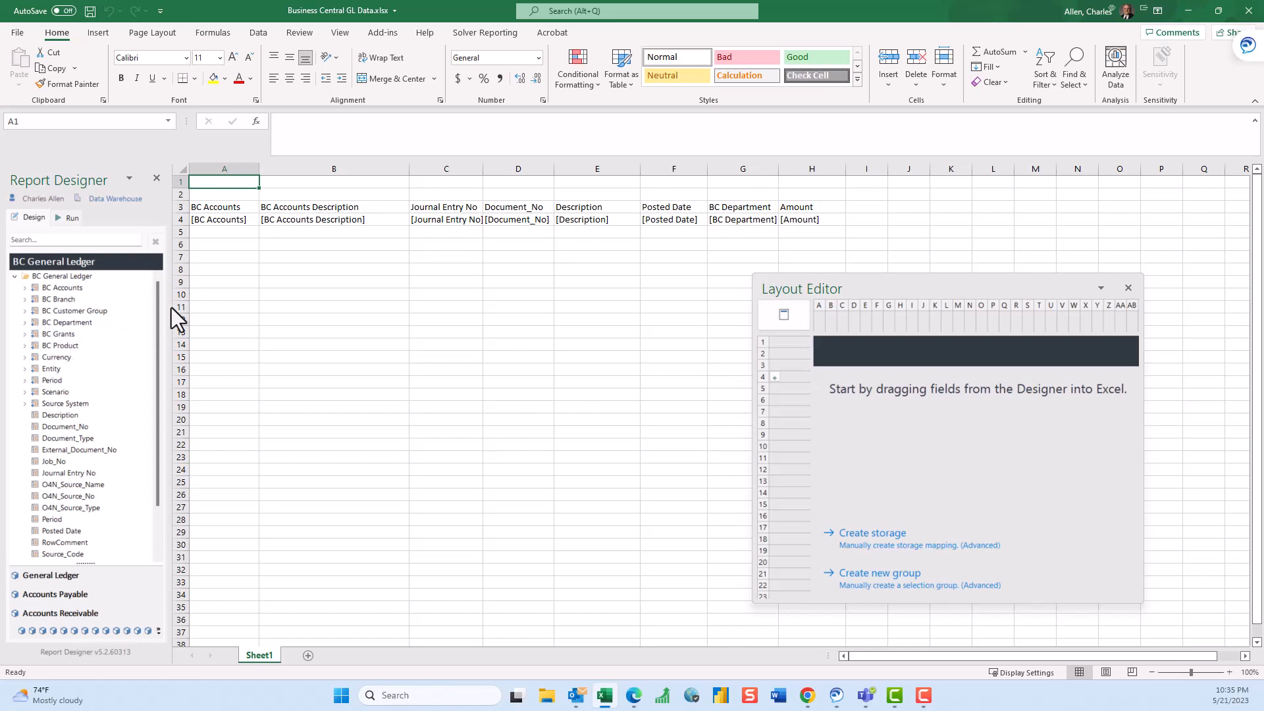
# - Insert a column before Amount and add the BC Grants field to cell H4 of the report layout
pyautogui.click(799, 166)
pyautogui.rightClick(799, 170)
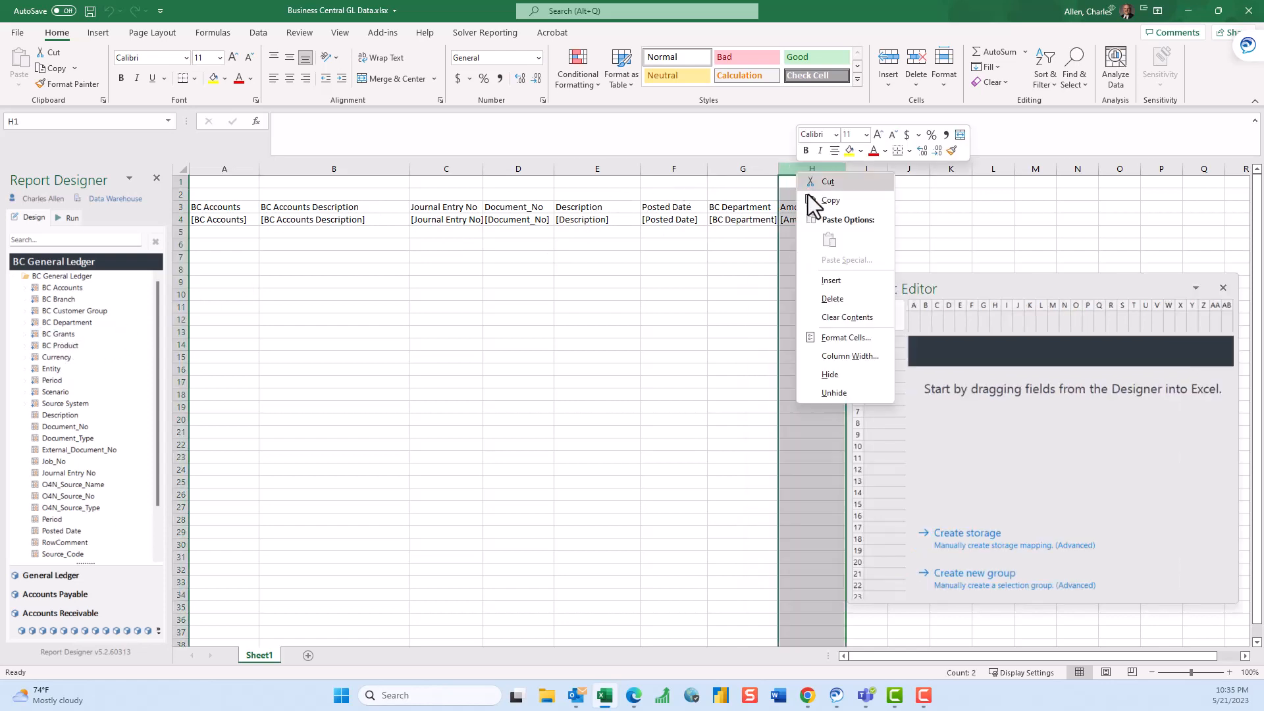
pyautogui.click(830, 281)
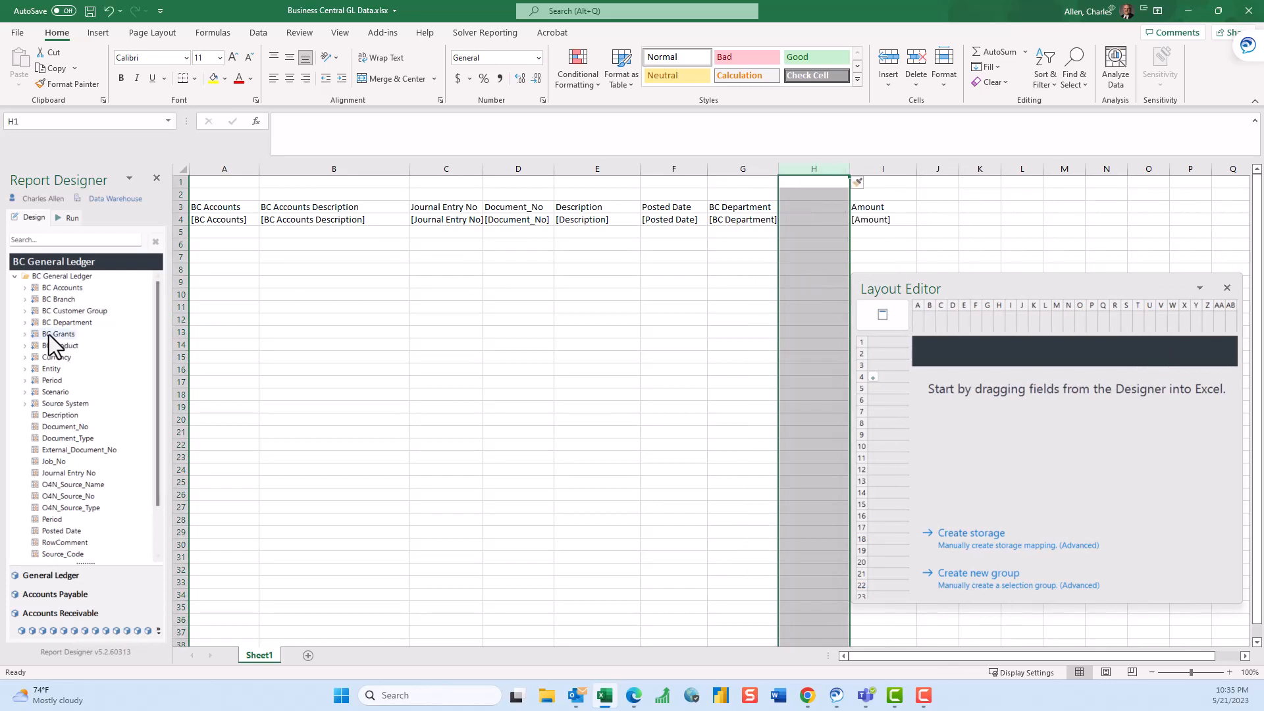
pyautogui.moveTo(49, 334); pyautogui.dragTo(811, 218)
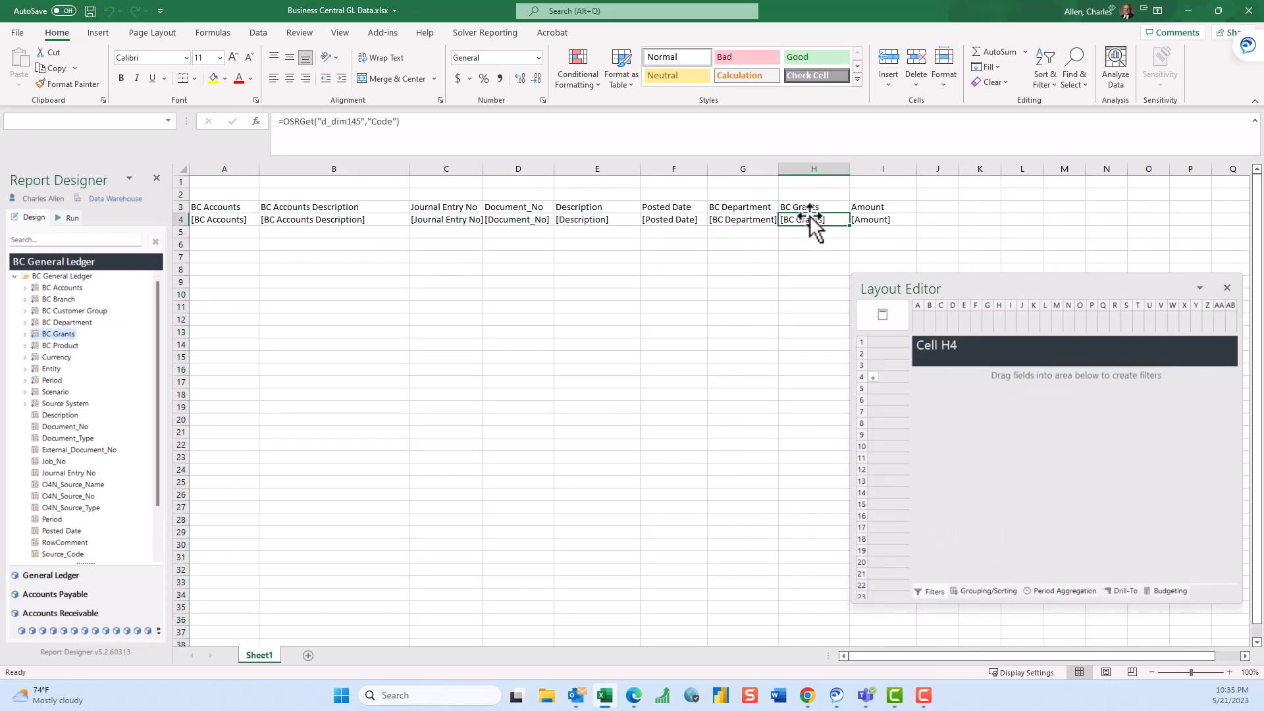
# - Run the general ledger report for period 202004 and look through the generated transaction rows
pyautogui.click(70, 218)
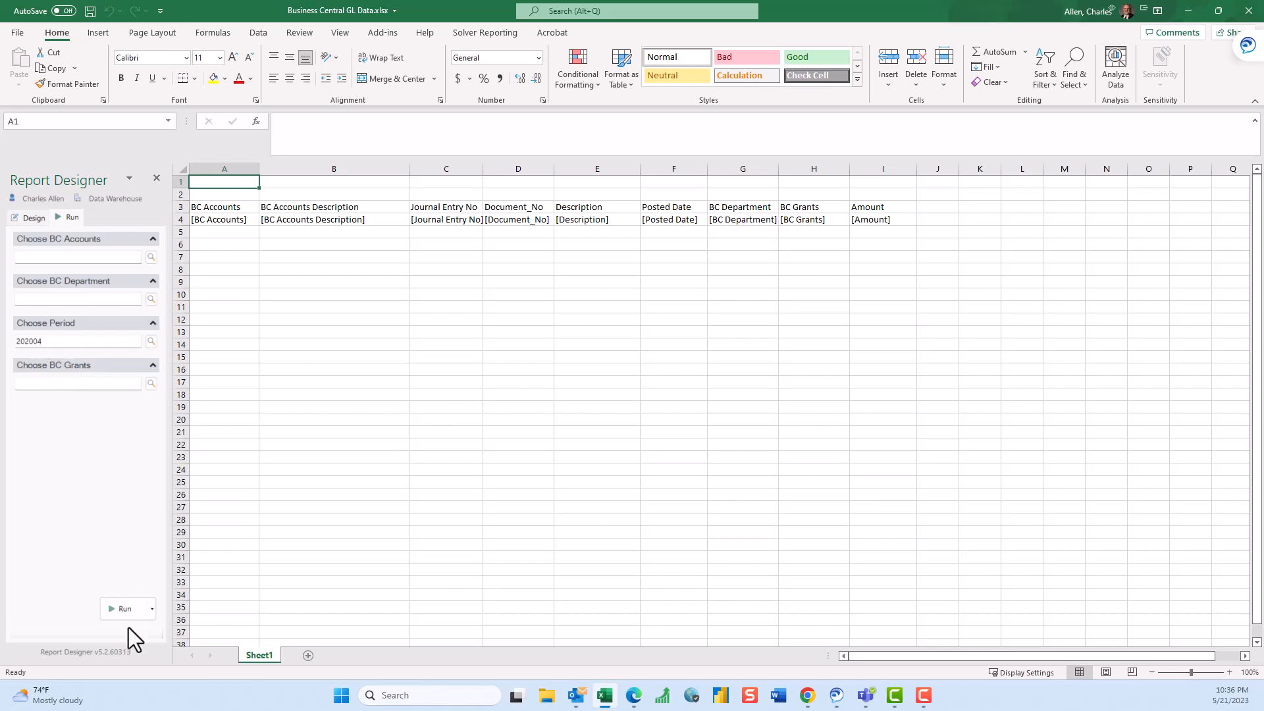
pyautogui.click(125, 609)
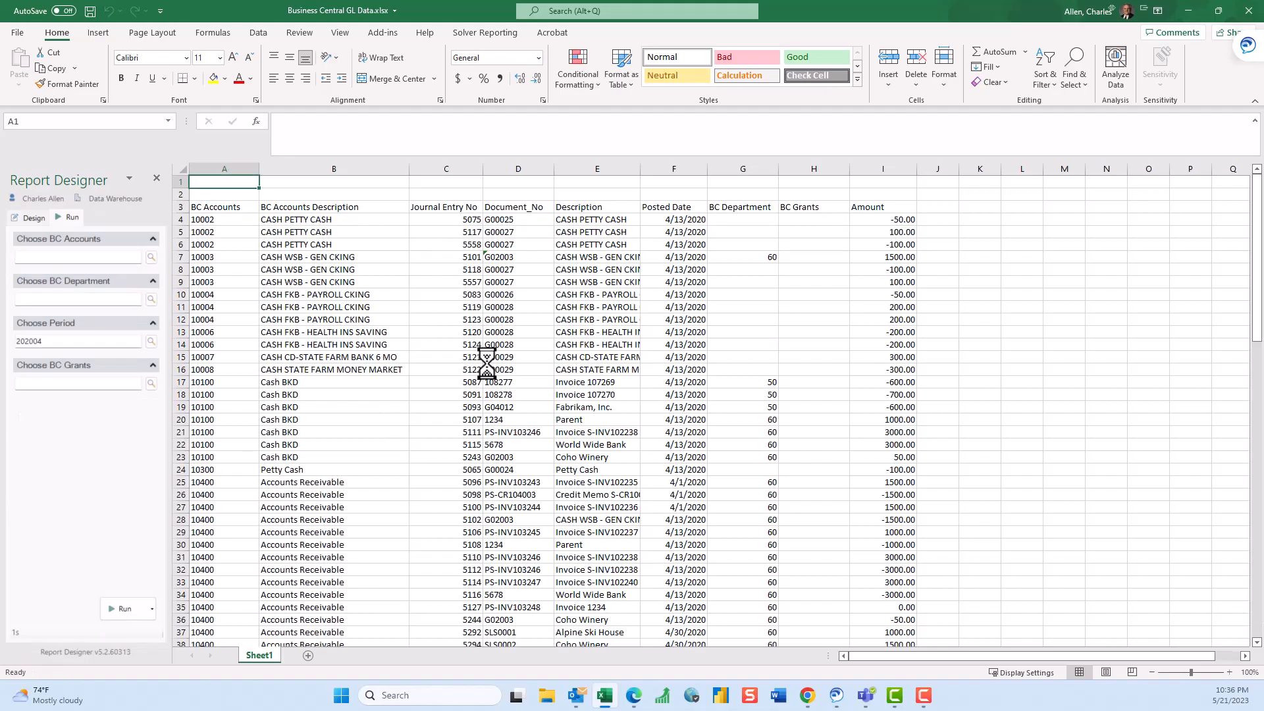
pyautogui.scroll(-20, 832, 393)
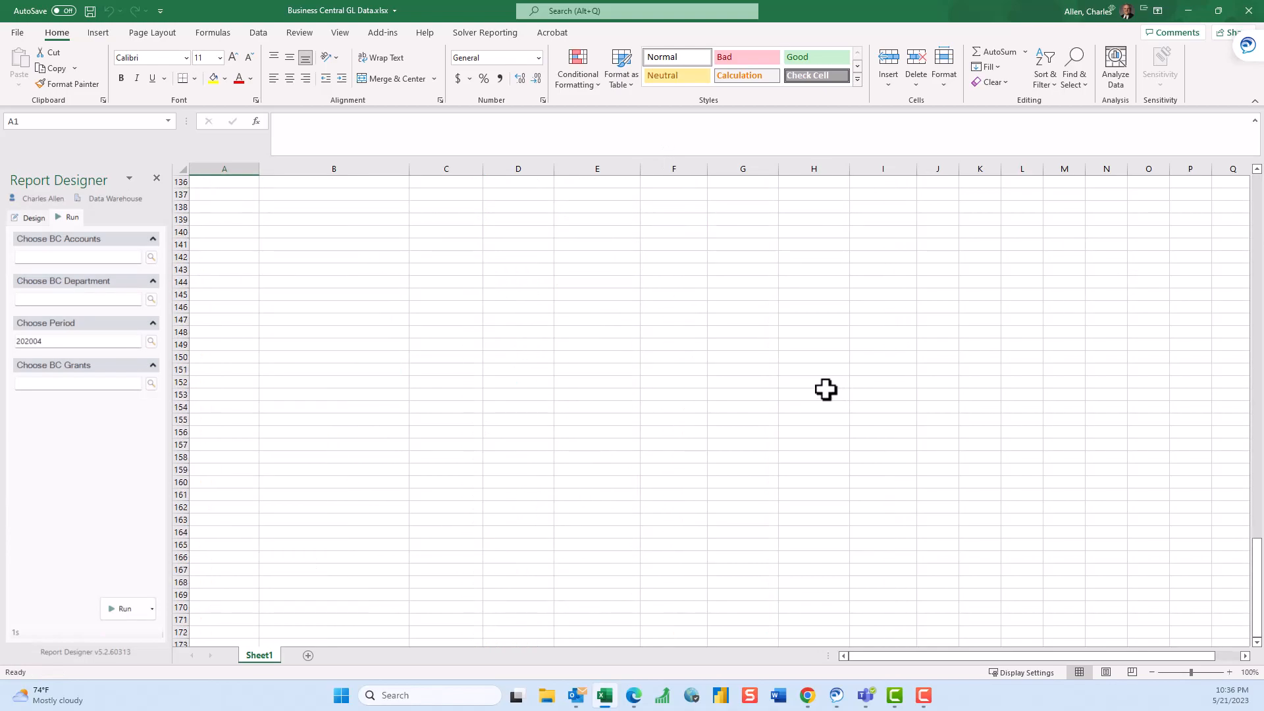
pyautogui.scroll(20, 821, 384)
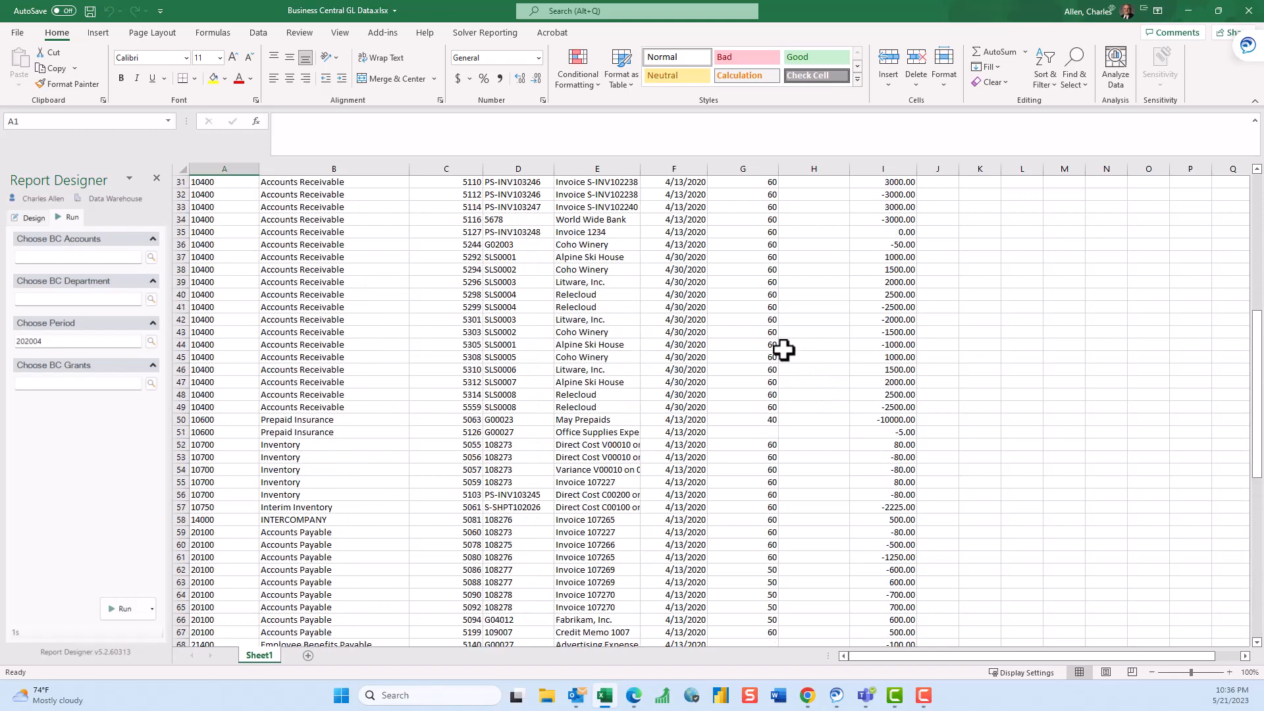
pyautogui.scroll(10, 783, 350)
# - Examine the BC Department values in G7:G23 against the surrounding transactions, and return the report to design mode
pyautogui.moveTo(747, 257); pyautogui.dragTo(749, 459)
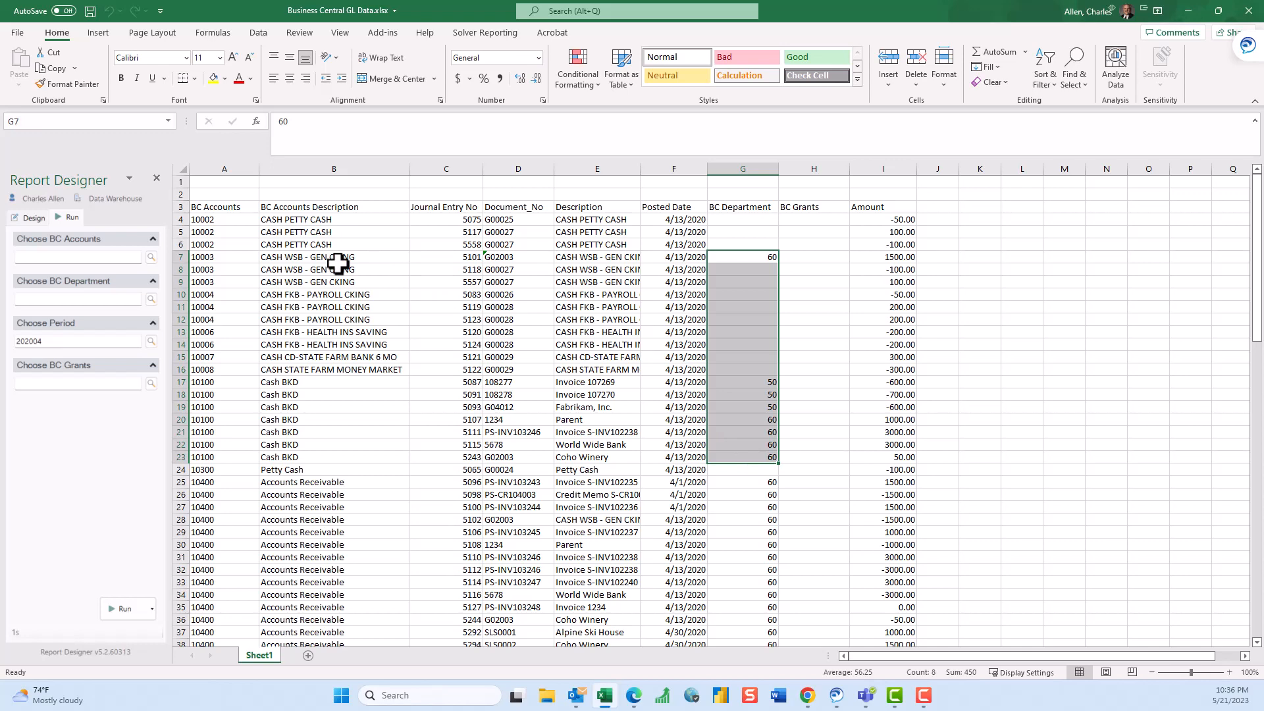
pyautogui.scroll(-7, 426, 384)
pyautogui.scroll(6, 421, 374)
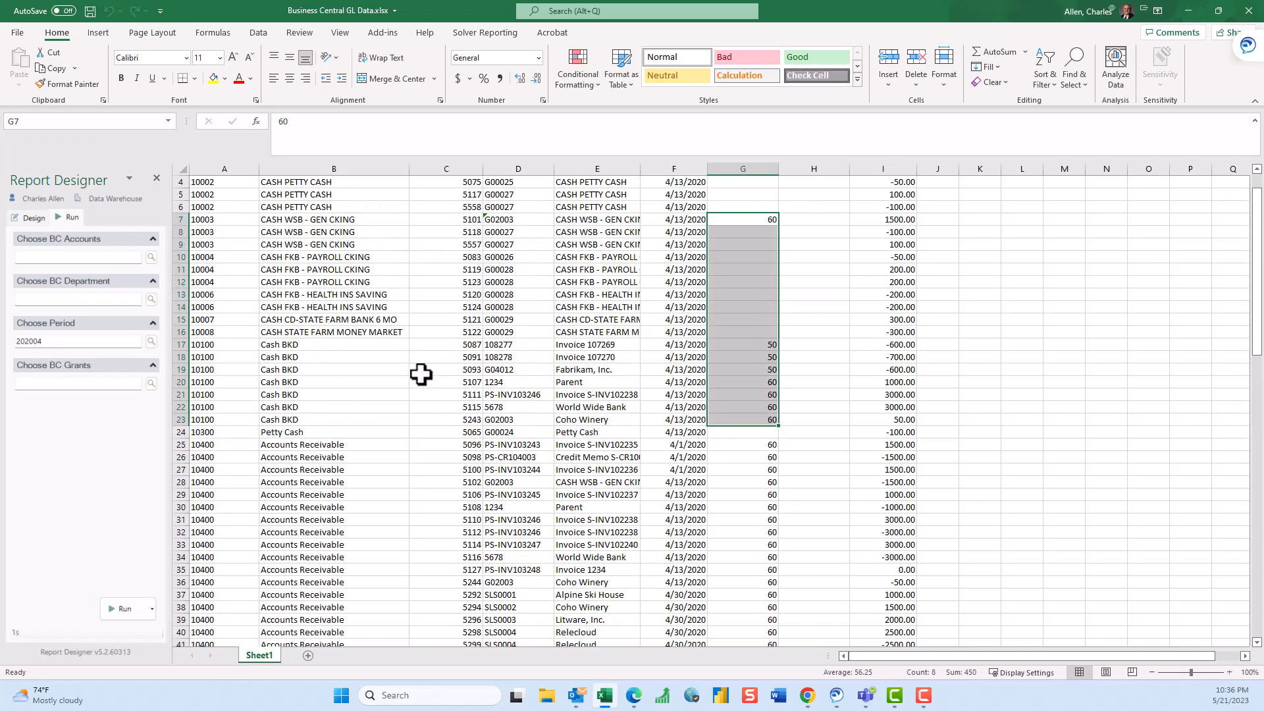
pyautogui.scroll(1, 422, 374)
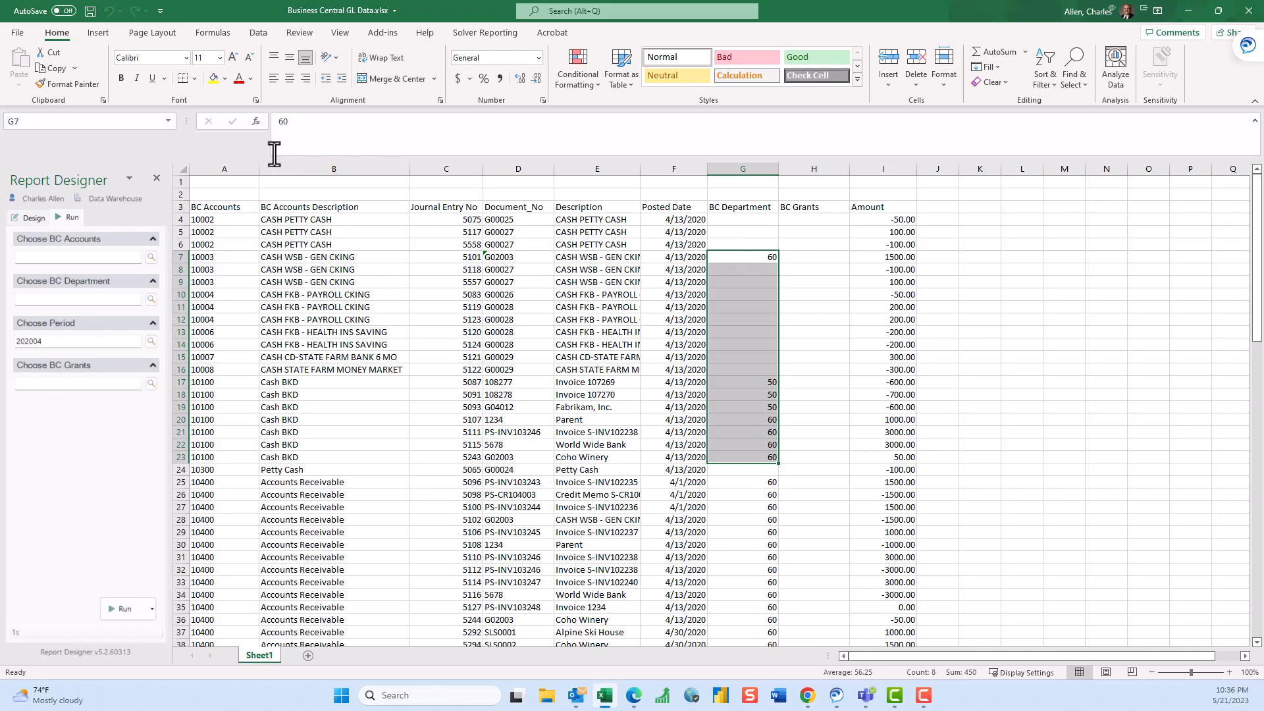
pyautogui.click(30, 218)
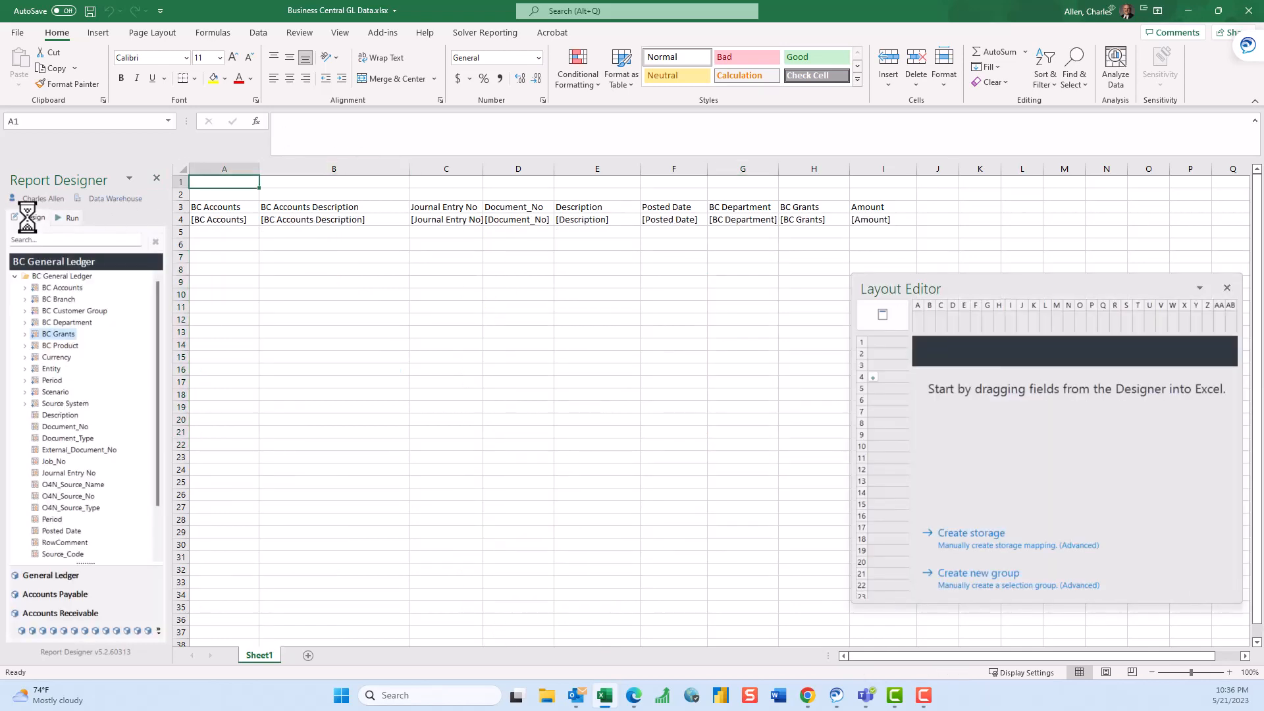